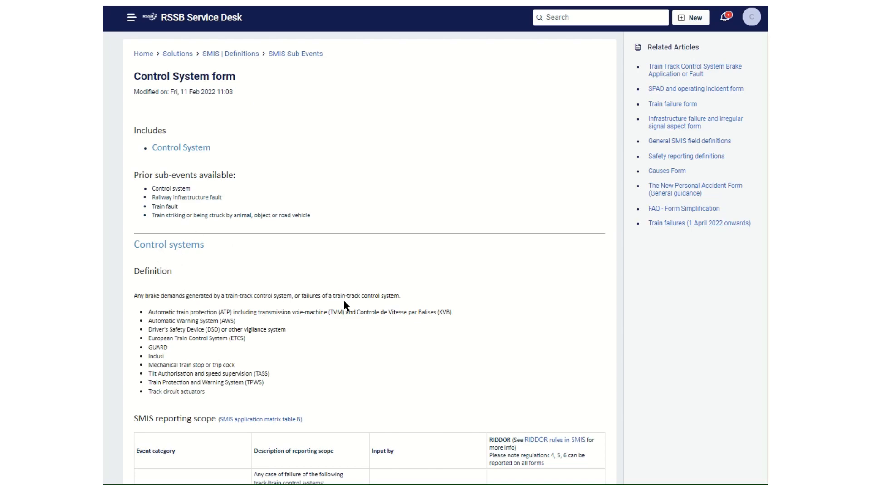
Step: Read the Control System form guidance article, covering the definition, SMIS reporting scope, inclusions, exclusions and event scenarios
{"action": "scroll", "coordinate": [345, 305], "scroll_direction": "down", "scroll_amount": 2}
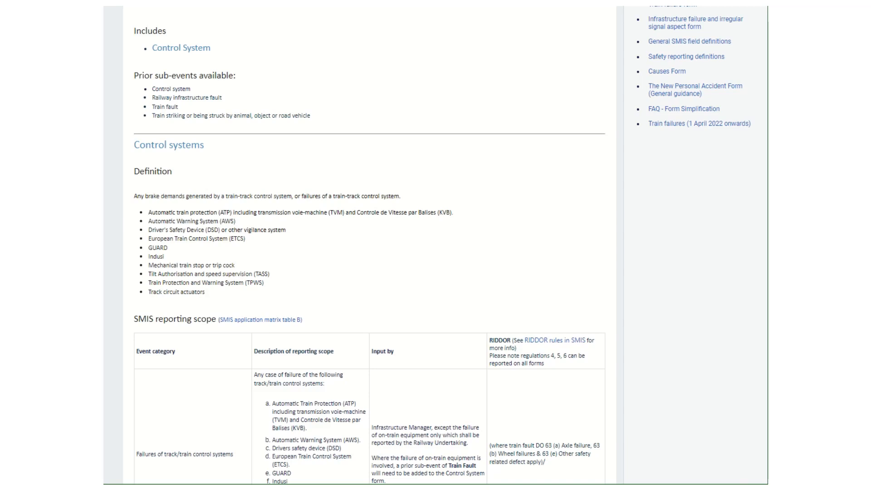
{"action": "scroll", "coordinate": [172, 179], "scroll_direction": "down", "scroll_amount": 5}
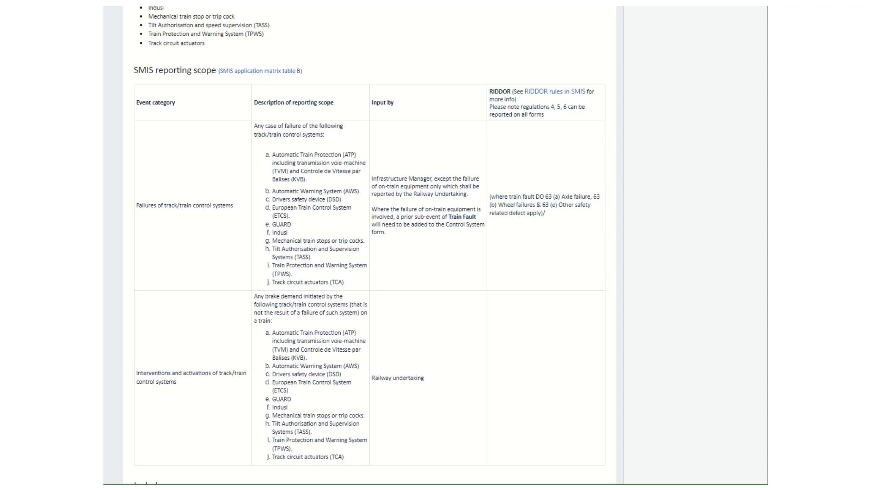
{"action": "scroll", "coordinate": [369, 245], "scroll_direction": "down", "scroll_amount": 10}
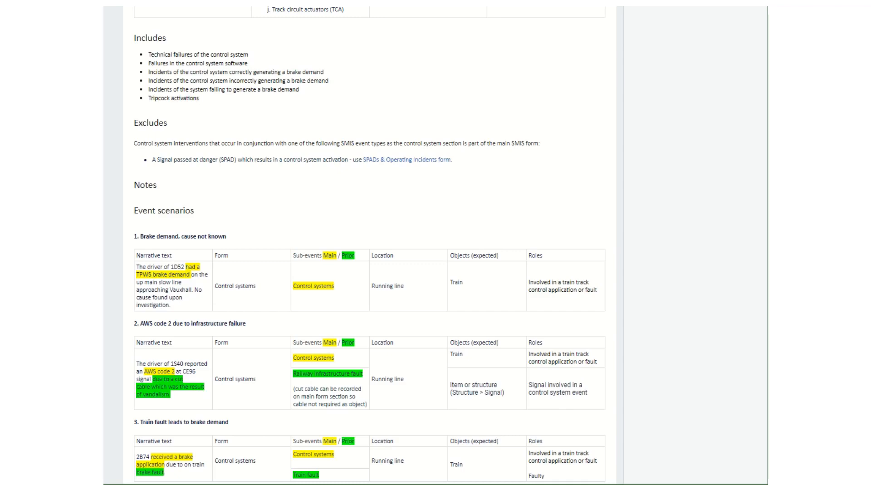
{"action": "scroll", "coordinate": [206, 224], "scroll_direction": "down", "scroll_amount": 3}
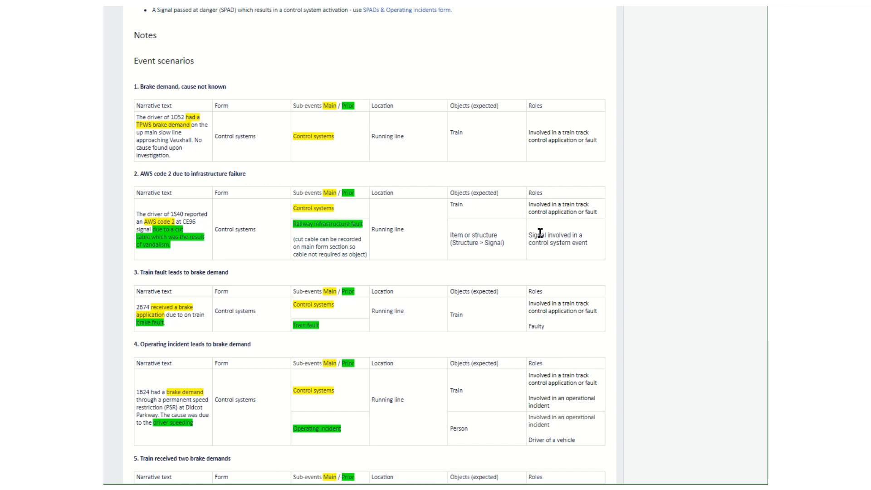
{"action": "scroll", "coordinate": [540, 232], "scroll_direction": "down", "scroll_amount": 5}
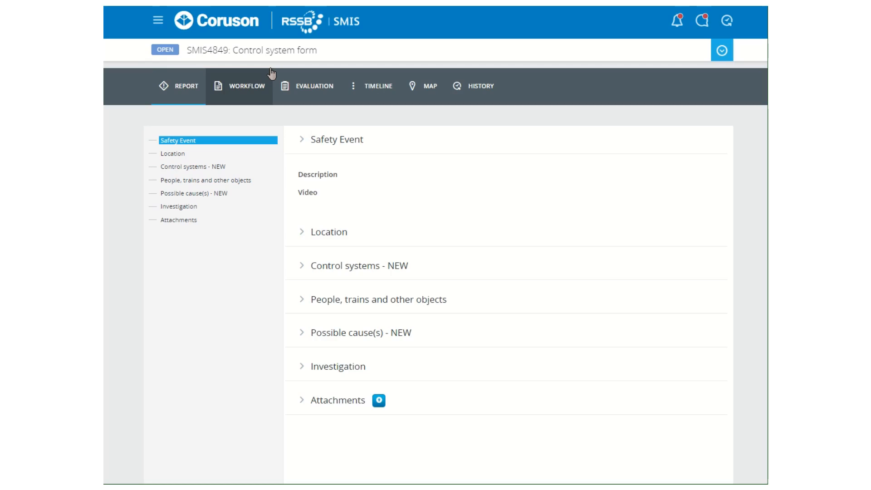
Step: Set the location type in the form's Location section to "Yard, depot or siding"
{"action": "left_click", "coordinate": [176, 153]}
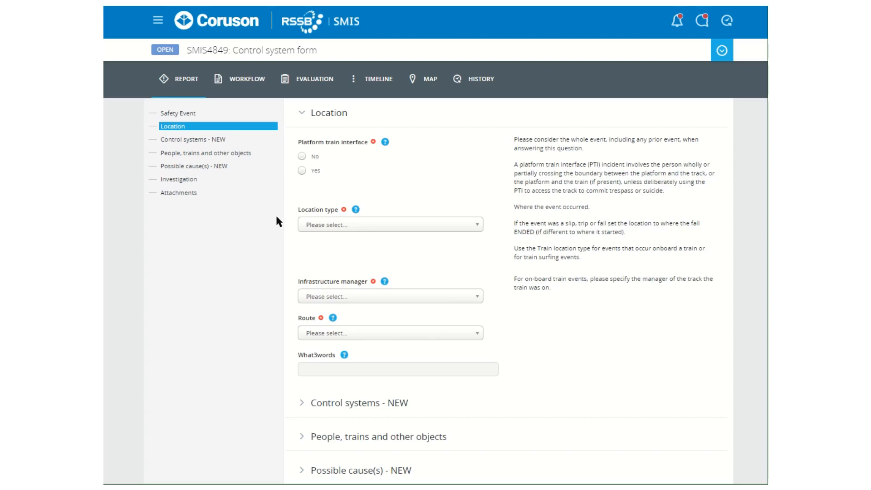
{"action": "left_click", "coordinate": [312, 227]}
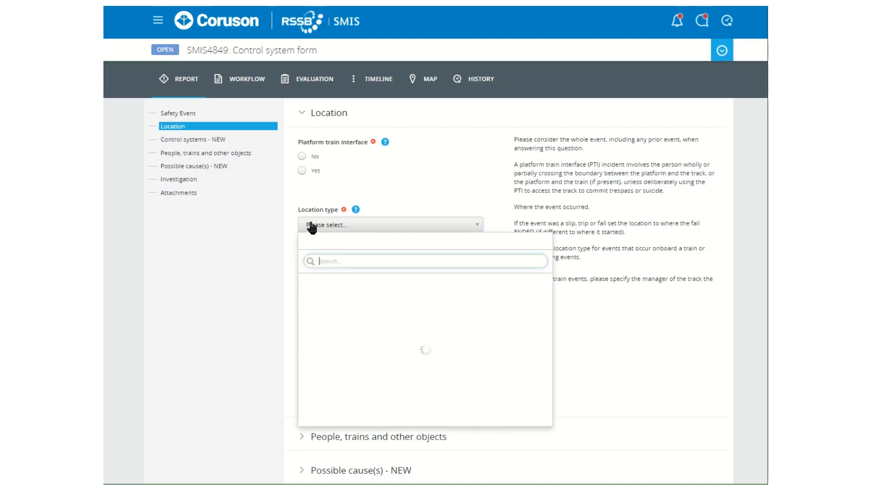
{"action": "scroll", "coordinate": [405, 318], "scroll_direction": "down", "scroll_amount": 5}
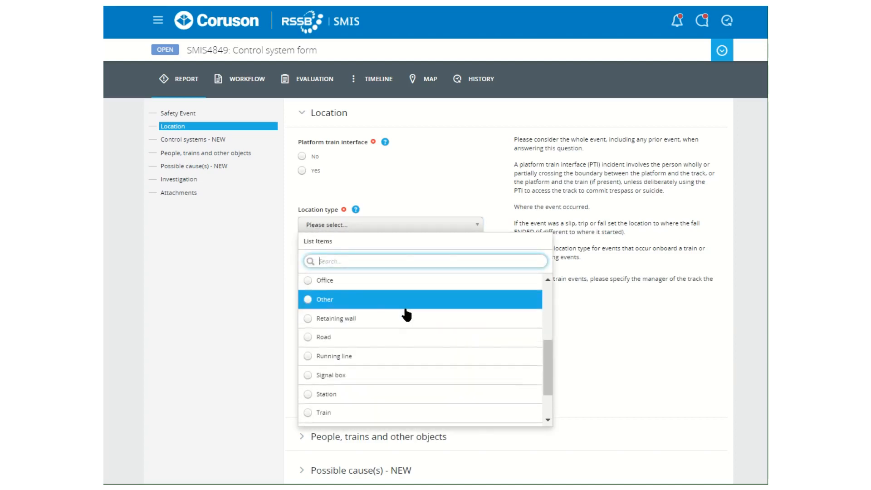
{"action": "scroll", "coordinate": [407, 314], "scroll_direction": "down", "scroll_amount": 1}
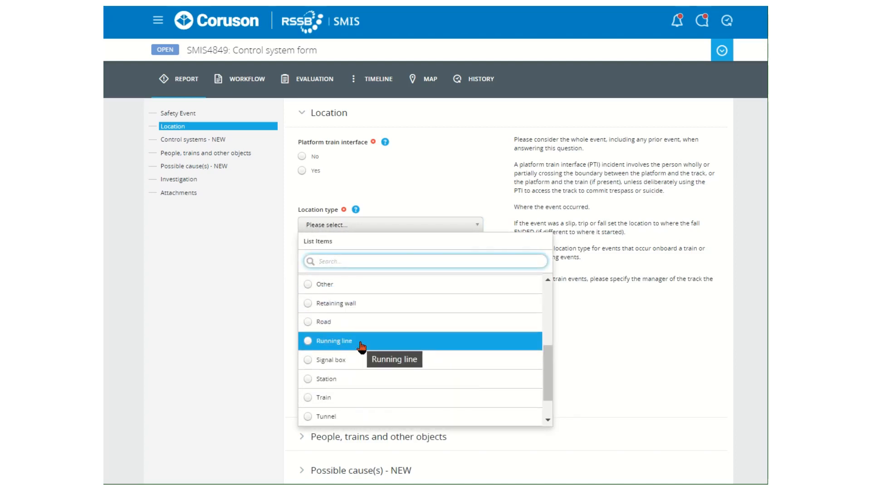
{"action": "scroll", "coordinate": [360, 346], "scroll_direction": "down", "scroll_amount": 2}
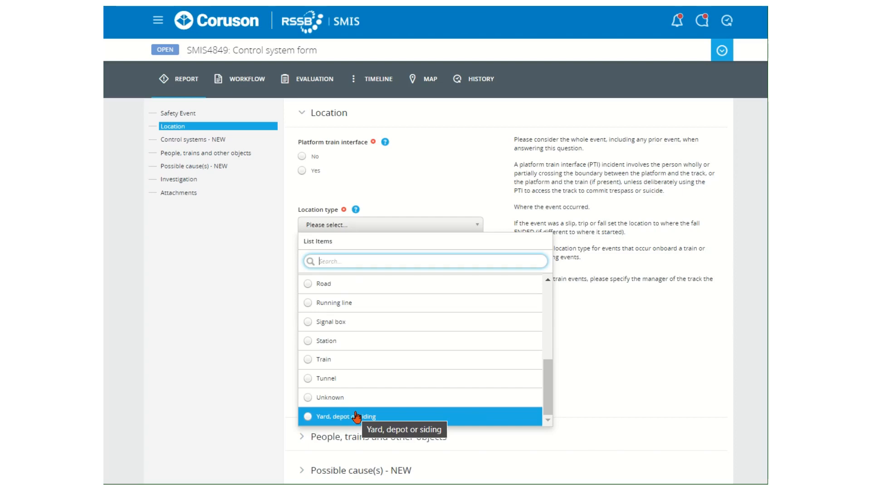
{"action": "left_click", "coordinate": [356, 417]}
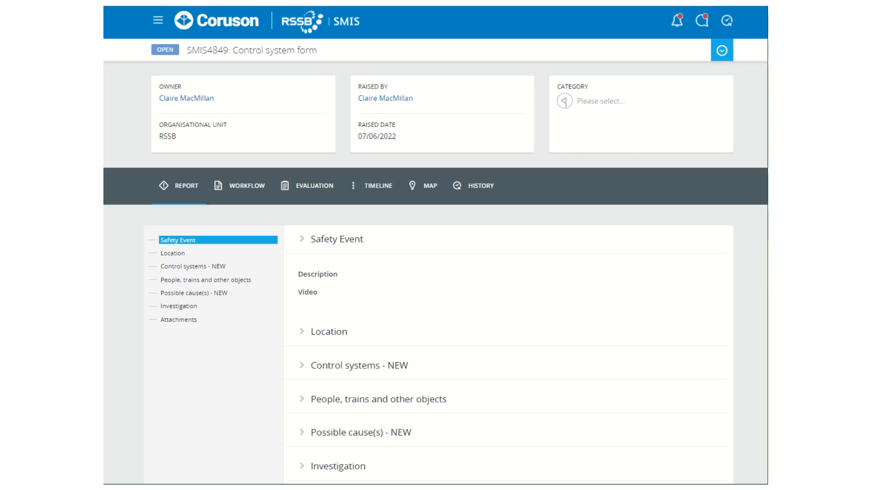
Step: Add a new Train protection and warning System (TPWS) entry as the control system involved in the event
{"action": "left_click", "coordinate": [208, 268]}
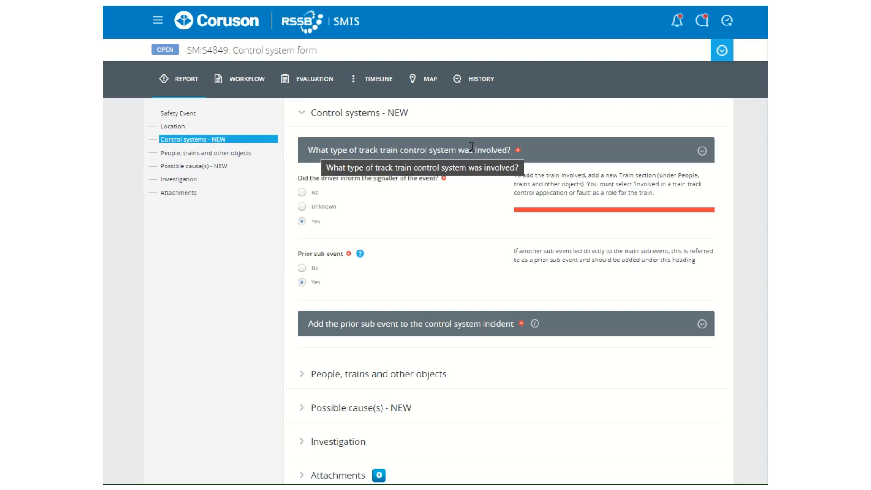
{"action": "left_click", "coordinate": [702, 151]}
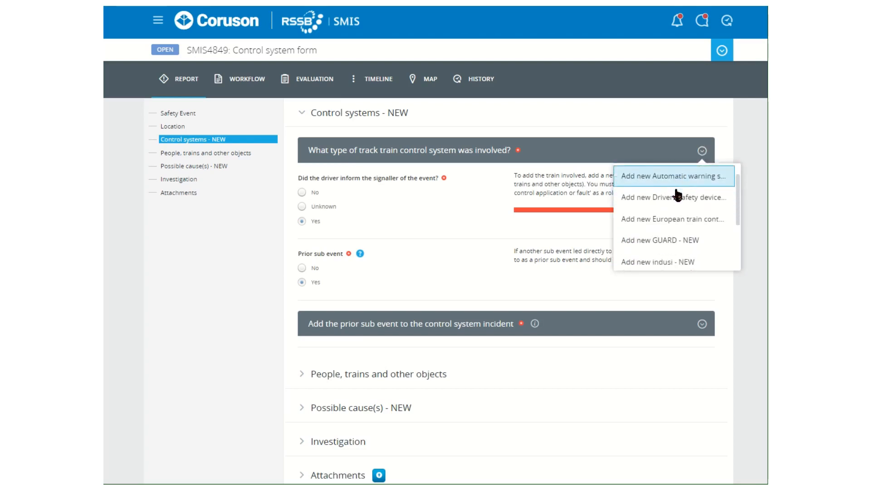
{"action": "scroll", "coordinate": [677, 195], "scroll_direction": "down", "scroll_amount": 4}
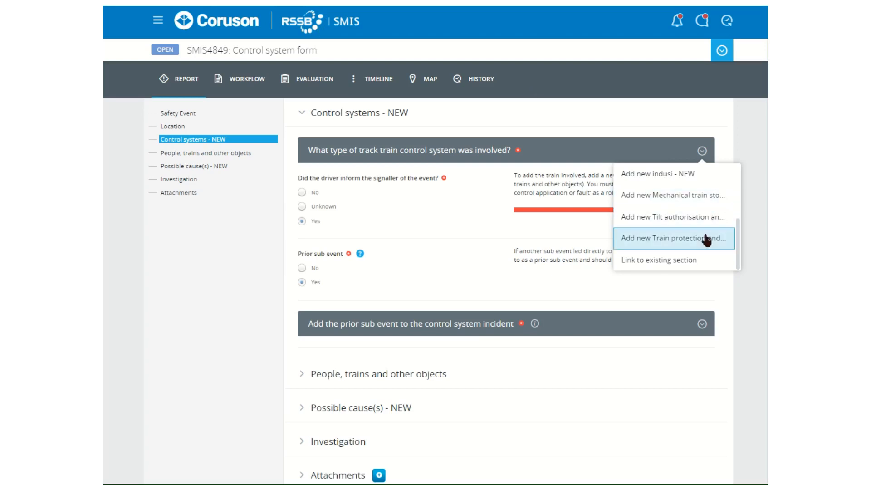
{"action": "left_click", "coordinate": [682, 240]}
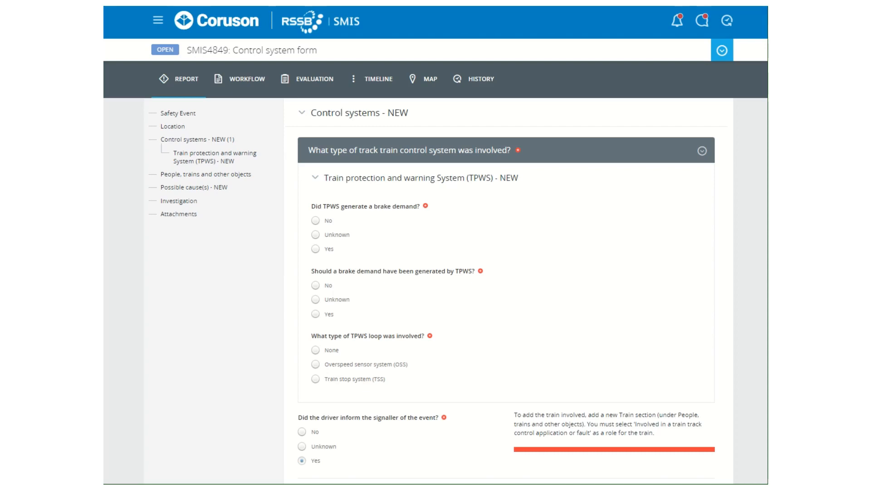
Step: Record that TPWS generated a brake demand after the driver had applied the brakes, with a train speed of 65 mph over the loop
{"action": "left_click", "coordinate": [317, 249]}
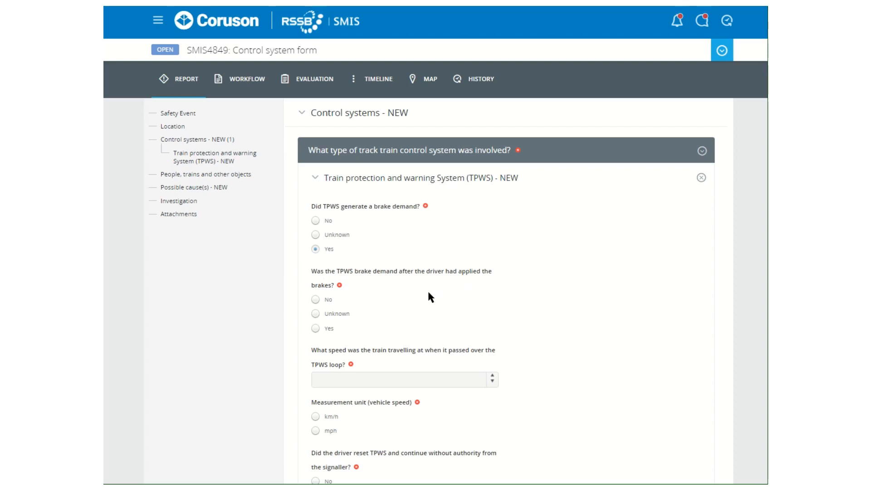
{"action": "left_click", "coordinate": [315, 329]}
{"action": "left_click", "coordinate": [346, 378]}
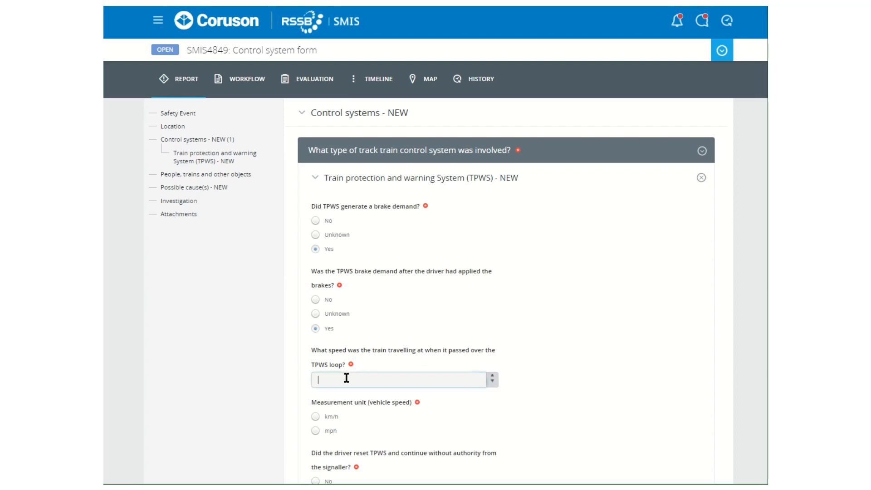
{"action": "type", "text": "65"}
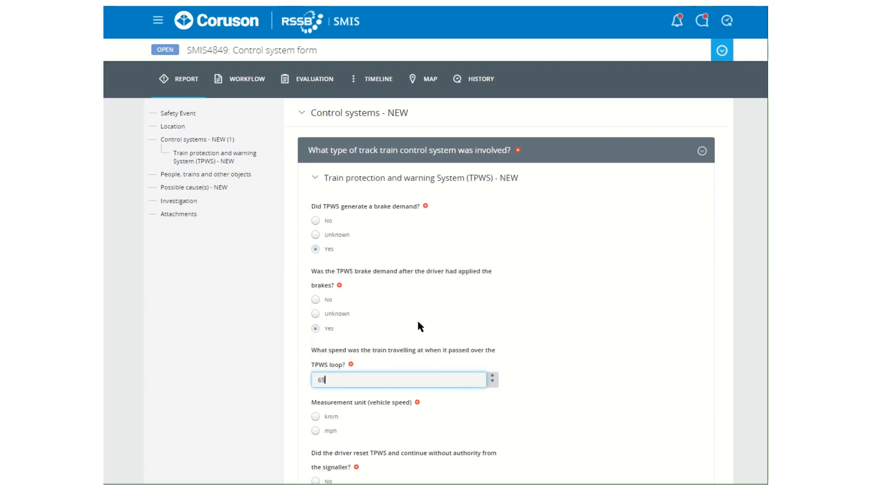
{"action": "left_click", "coordinate": [540, 305]}
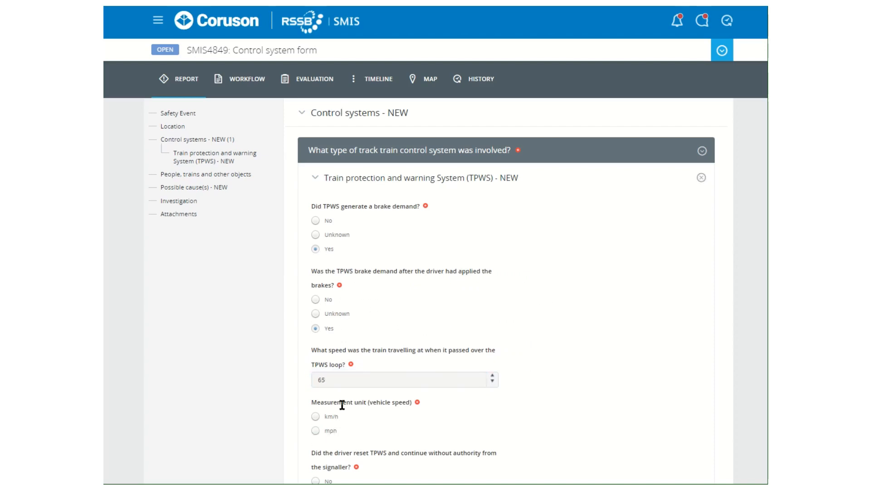
{"action": "left_click", "coordinate": [316, 431]}
Step: Answer No to resetting TPWS without authority and Yes to an expected brake demand, and set the loop type to Overspeed sensor system (OSS)
{"action": "scroll", "coordinate": [456, 390], "scroll_direction": "down", "scroll_amount": 1}
{"action": "scroll", "coordinate": [457, 395], "scroll_direction": "down", "scroll_amount": 1}
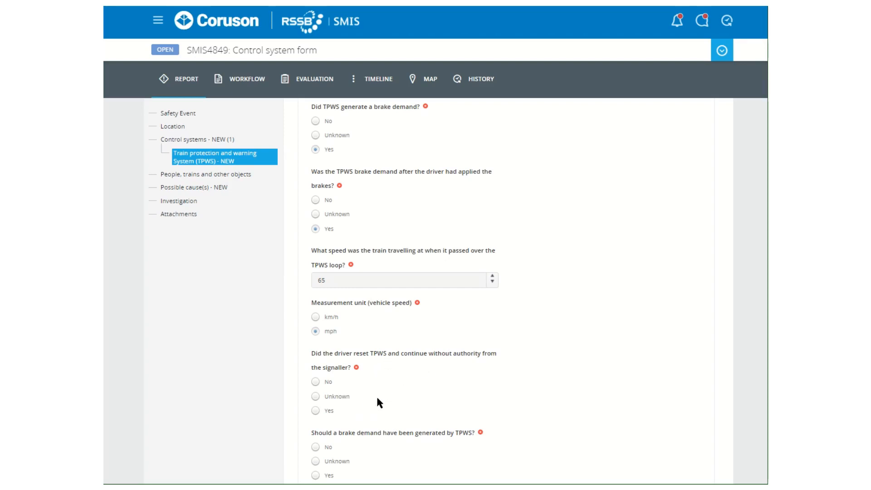
{"action": "left_click", "coordinate": [316, 383]}
{"action": "scroll", "coordinate": [544, 360], "scroll_direction": "down", "scroll_amount": 1}
{"action": "scroll", "coordinate": [543, 360], "scroll_direction": "down", "scroll_amount": 1}
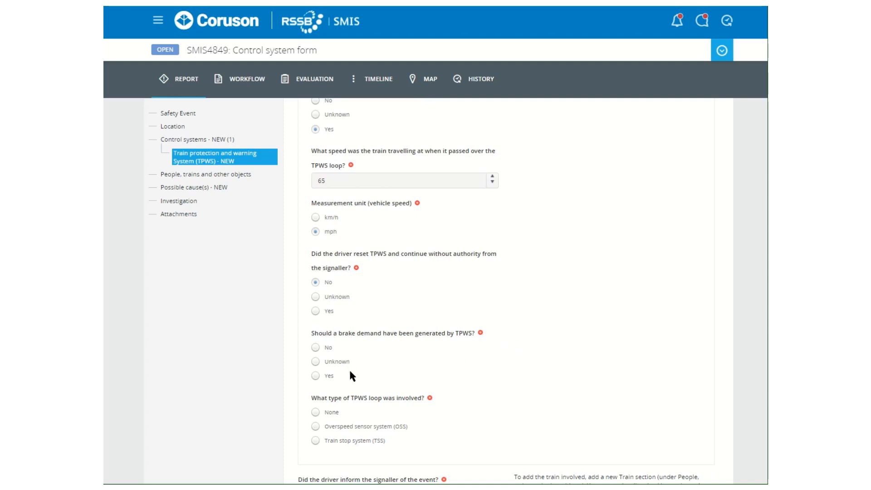
{"action": "left_click", "coordinate": [316, 376]}
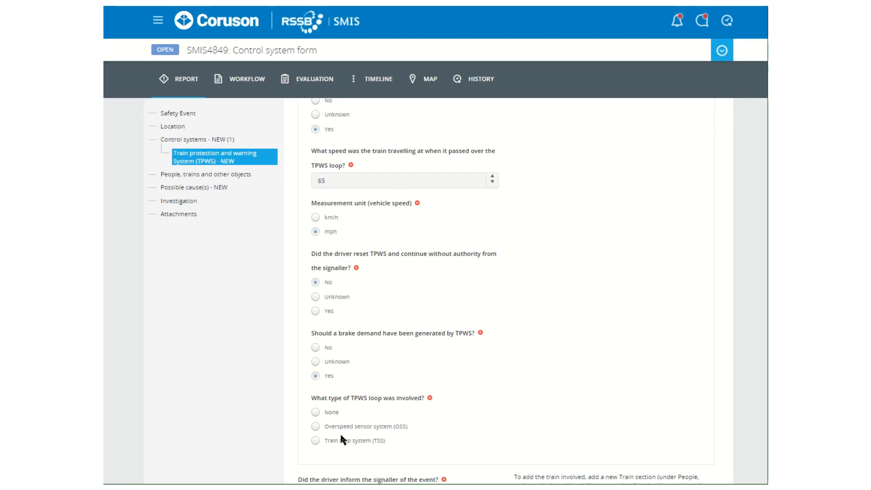
{"action": "left_click", "coordinate": [316, 426]}
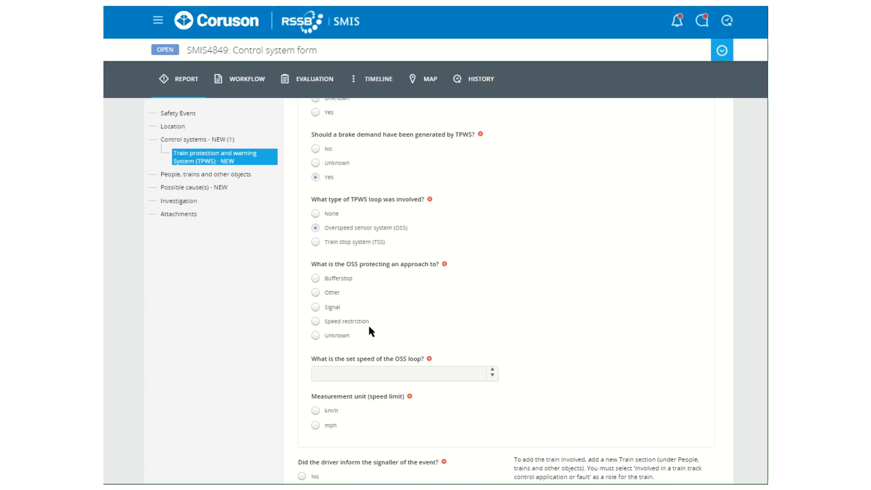
Step: Record that the OSS protects a permanent speed restriction (PSR), with a loop set speed of 60 mph
{"action": "left_click", "coordinate": [315, 322]}
{"action": "scroll", "coordinate": [505, 325], "scroll_direction": "down", "scroll_amount": 1}
{"action": "scroll", "coordinate": [490, 300], "scroll_direction": "down", "scroll_amount": 1}
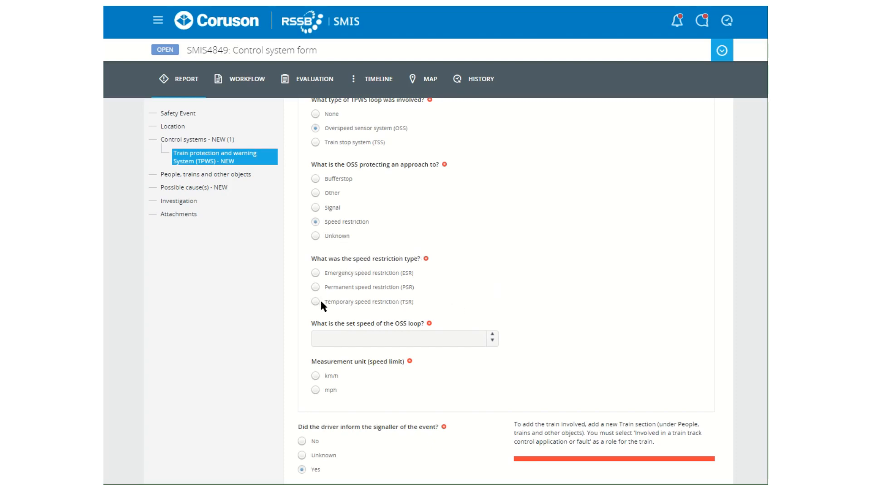
{"action": "left_click", "coordinate": [316, 288]}
{"action": "left_click", "coordinate": [448, 335]}
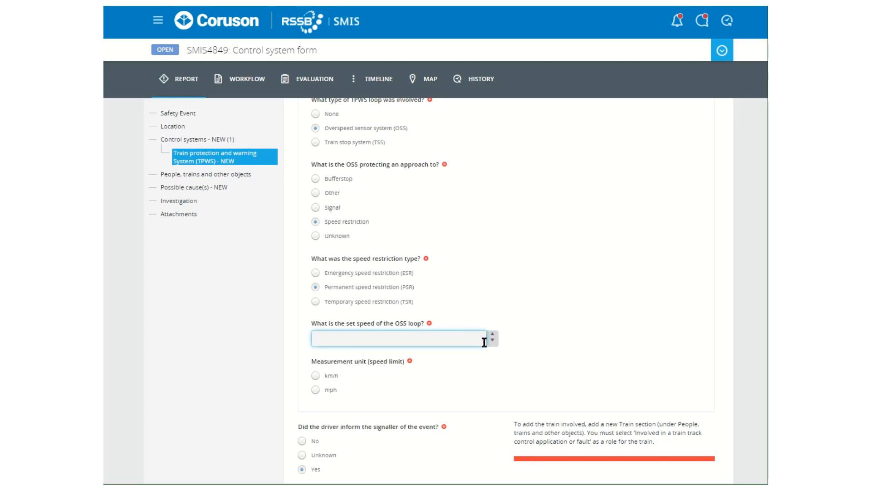
{"action": "type", "text": "60"}
{"action": "left_click", "coordinate": [316, 390]}
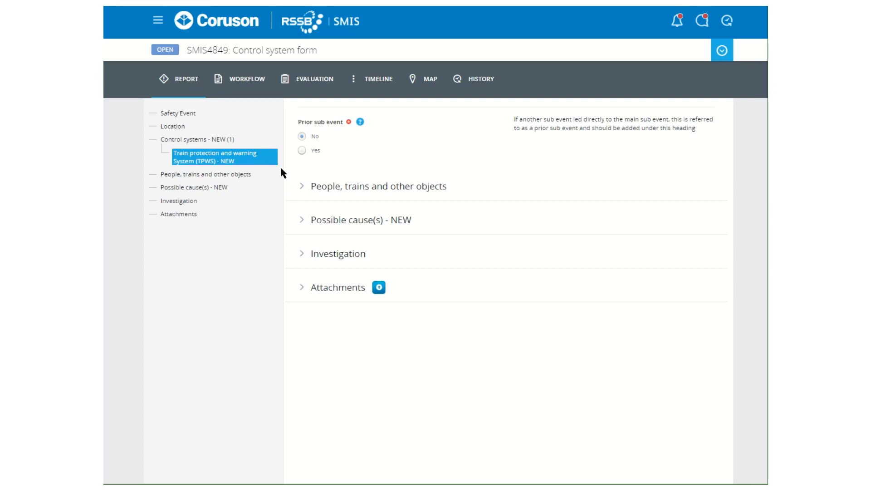
Step: Set Prior sub event to Yes and open the choices for adding it to the control system incident
{"action": "left_click", "coordinate": [301, 135]}
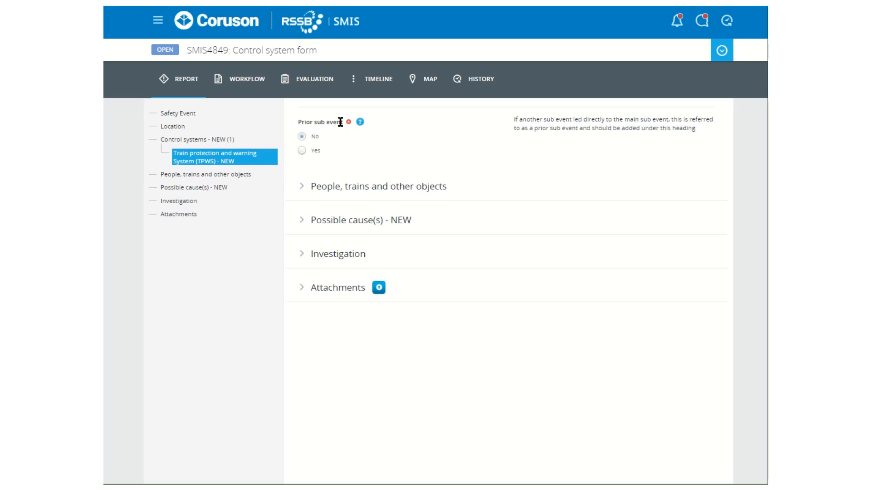
{"action": "left_click", "coordinate": [301, 151]}
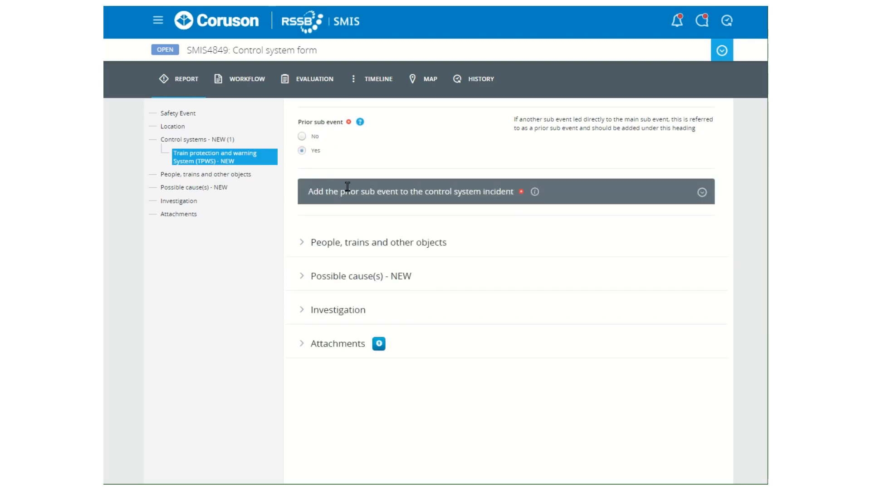
{"action": "left_click", "coordinate": [702, 192]}
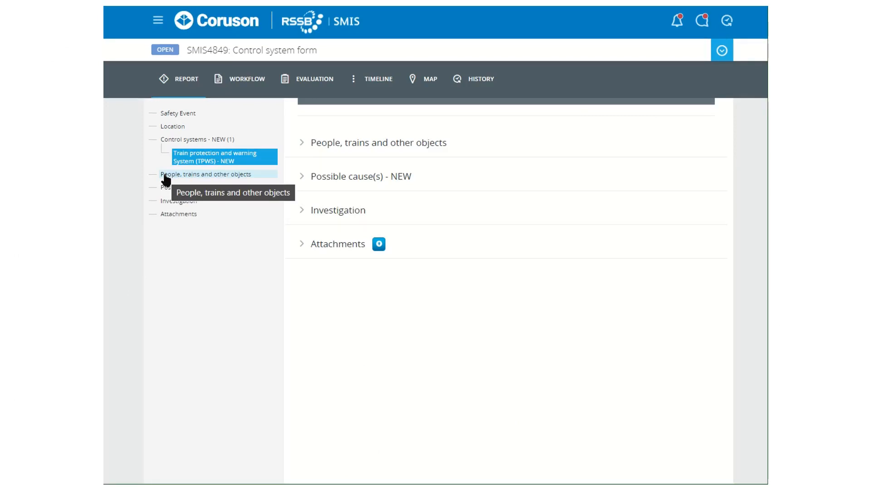
Step: Add a train to the involved objects, with the roles "Involved in a train track control application or fault" and "Involved in an operational incident"
{"action": "left_click", "coordinate": [165, 177]}
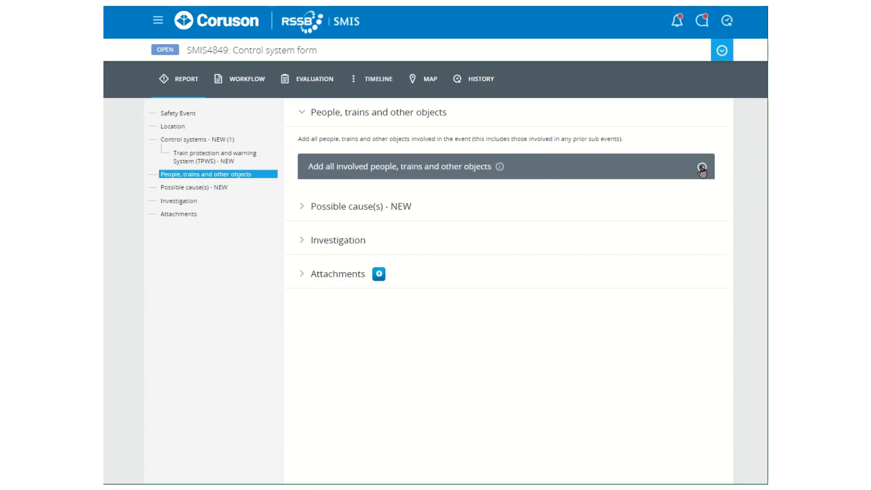
{"action": "left_click", "coordinate": [701, 167]}
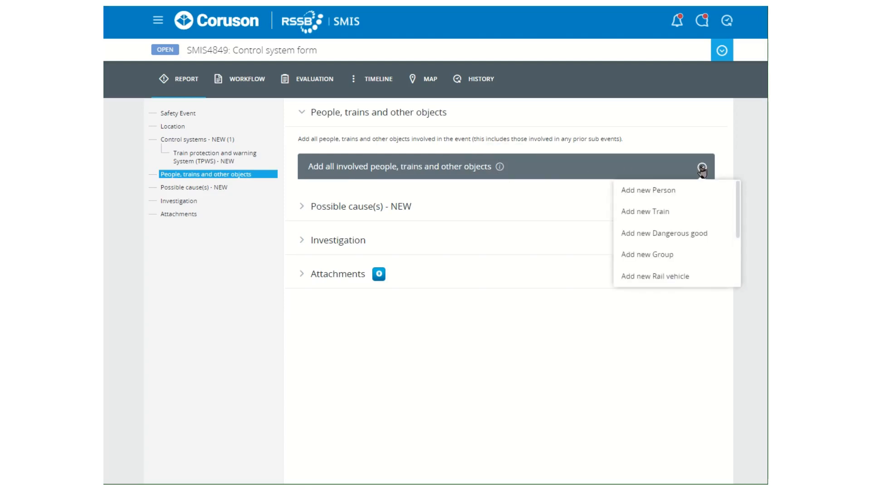
{"action": "left_click", "coordinate": [661, 212]}
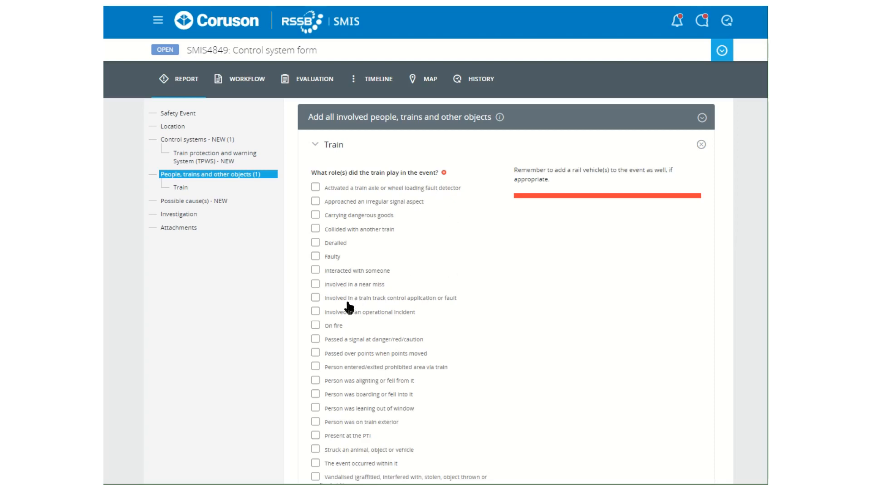
{"action": "left_click", "coordinate": [315, 299]}
{"action": "left_click", "coordinate": [316, 312]}
{"action": "scroll", "coordinate": [469, 293], "scroll_direction": "down", "scroll_amount": 3}
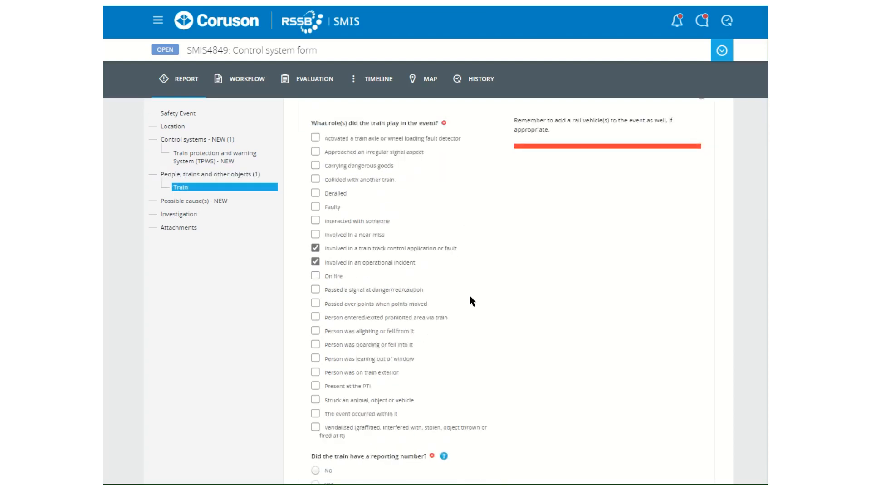
{"action": "scroll", "coordinate": [469, 297], "scroll_direction": "down", "scroll_amount": 2}
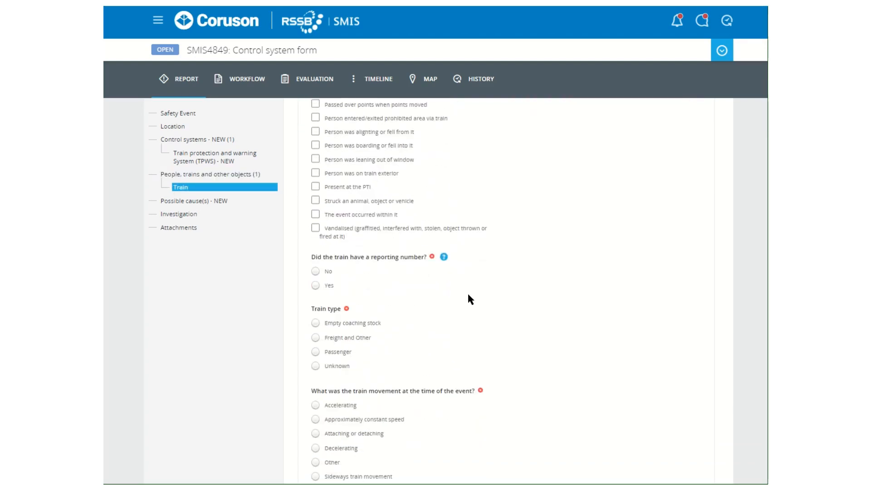
{"action": "scroll", "coordinate": [469, 295], "scroll_direction": "up", "scroll_amount": 2}
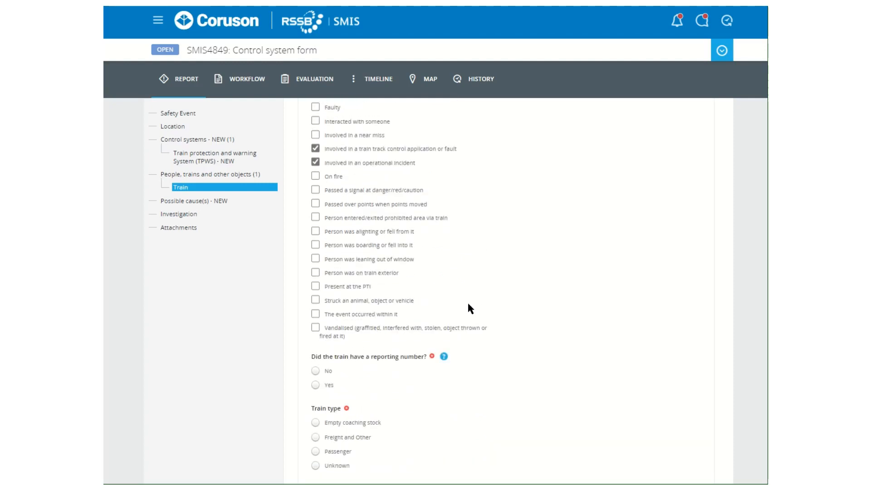
Step: Review the train's reporting number, train type and movement questions, and collapse the Train entry
{"action": "scroll", "coordinate": [468, 306], "scroll_direction": "down", "scroll_amount": 1}
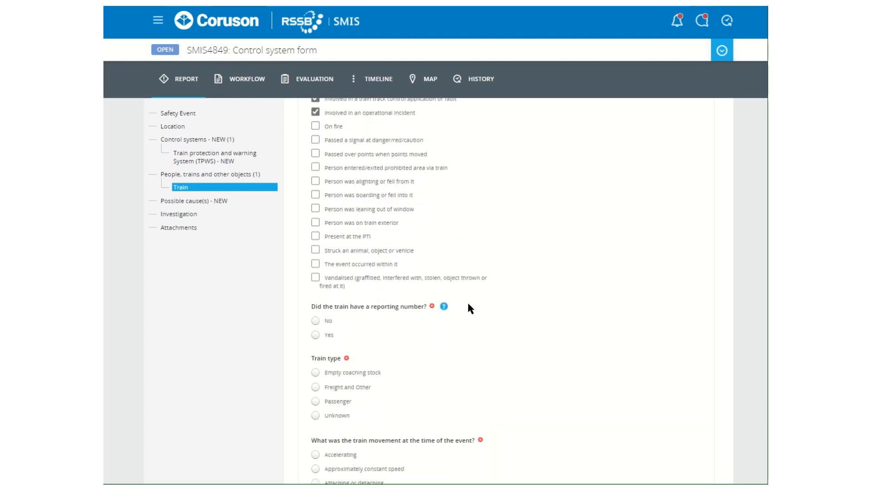
{"action": "scroll", "coordinate": [454, 311], "scroll_direction": "down", "scroll_amount": 1}
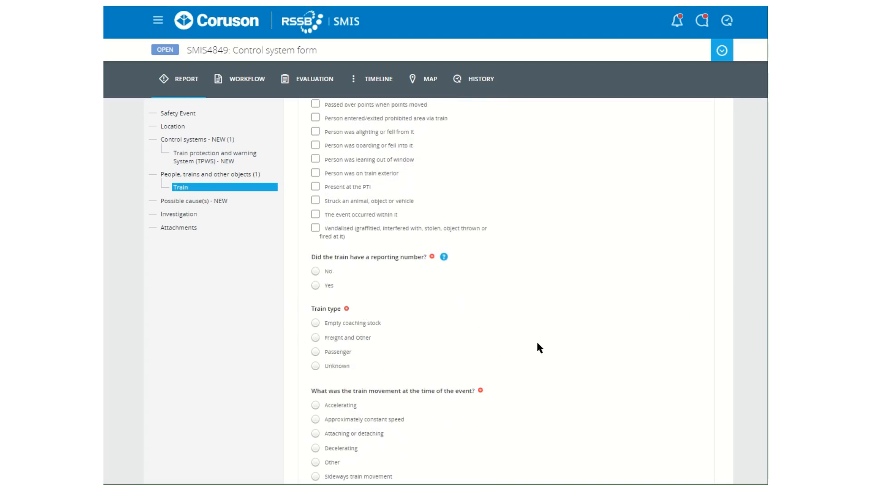
{"action": "scroll", "coordinate": [536, 340], "scroll_direction": "up", "scroll_amount": 6}
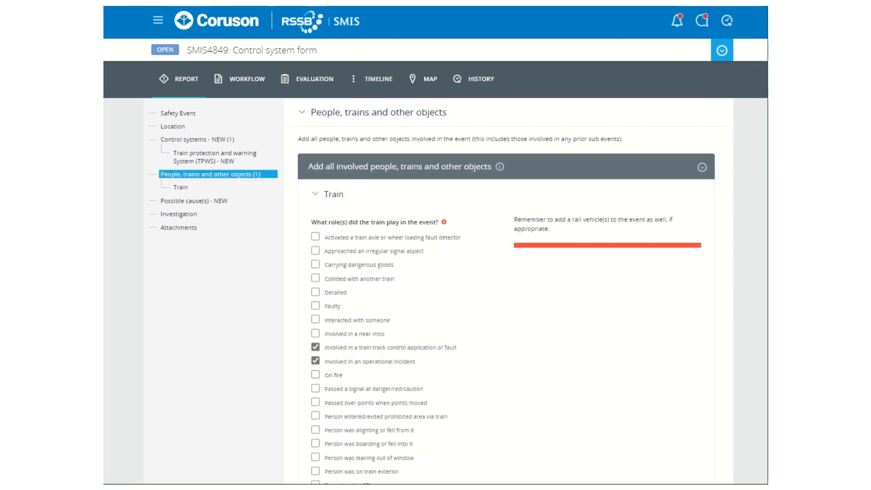
{"action": "left_click", "coordinate": [316, 194]}
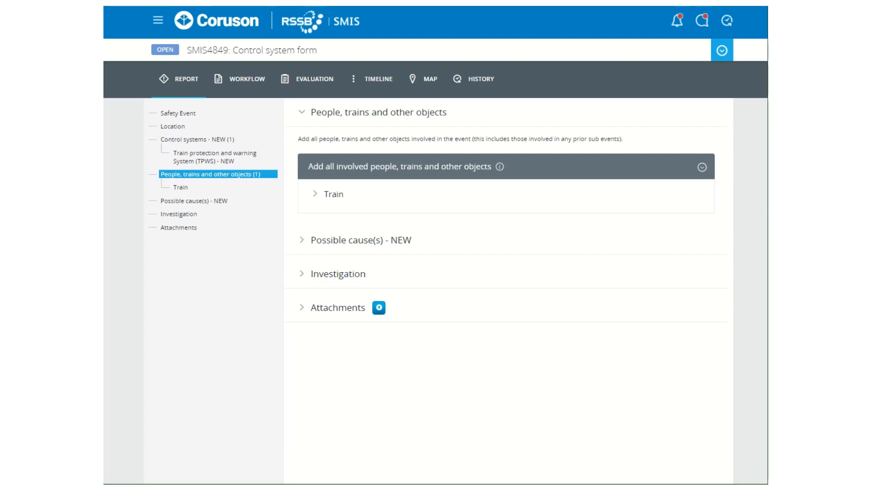
Step: Add a person to the involved objects with the roles "Driver of a vehicle" and "Involved in an operational incident", and collapse the Person entry
{"action": "left_click", "coordinate": [701, 167]}
{"action": "left_click", "coordinate": [679, 190]}
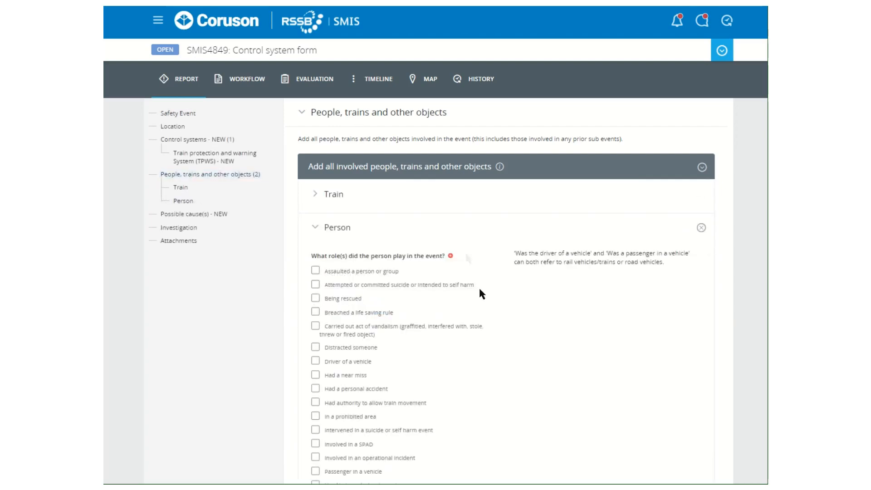
{"action": "scroll", "coordinate": [481, 291], "scroll_direction": "down", "scroll_amount": 1}
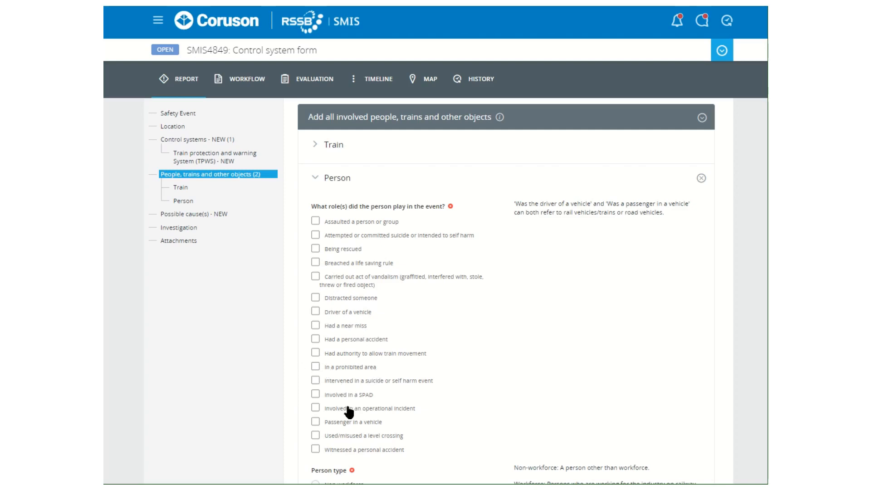
{"action": "left_click", "coordinate": [317, 408]}
{"action": "left_click", "coordinate": [316, 311]}
{"action": "scroll", "coordinate": [489, 380], "scroll_direction": "down", "scroll_amount": 2}
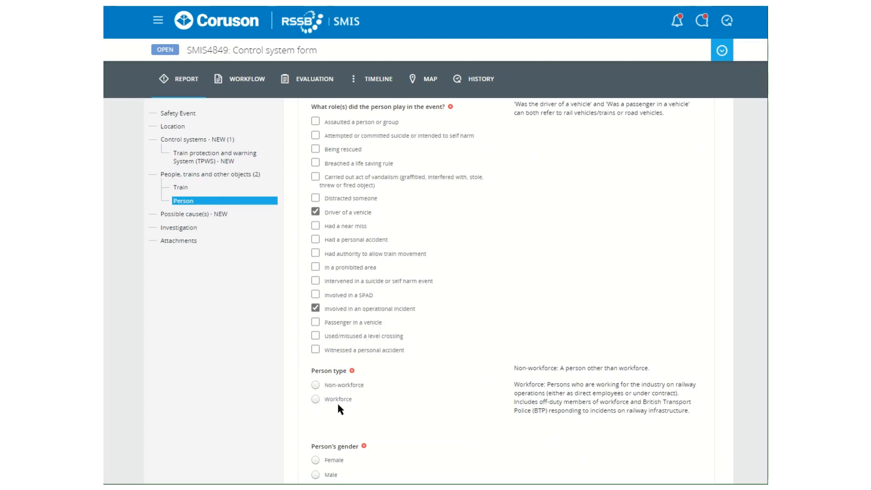
{"action": "scroll", "coordinate": [385, 404], "scroll_direction": "down", "scroll_amount": 1}
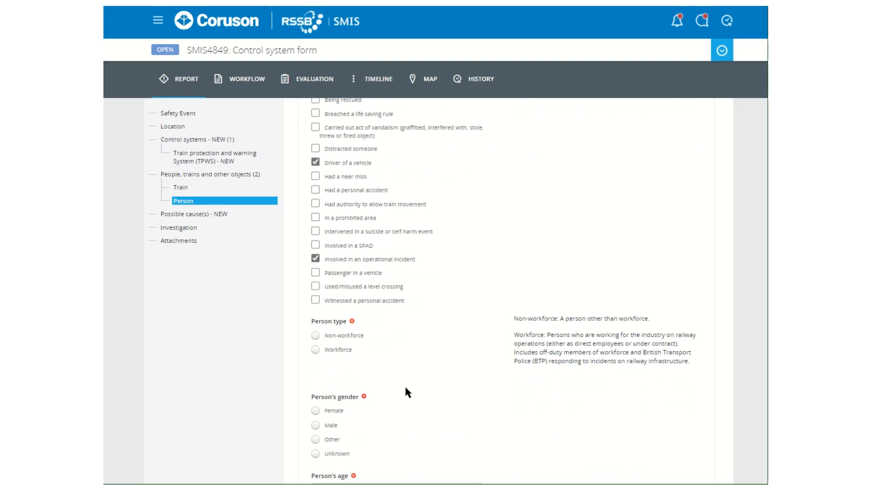
{"action": "scroll", "coordinate": [404, 391], "scroll_direction": "up", "scroll_amount": 3}
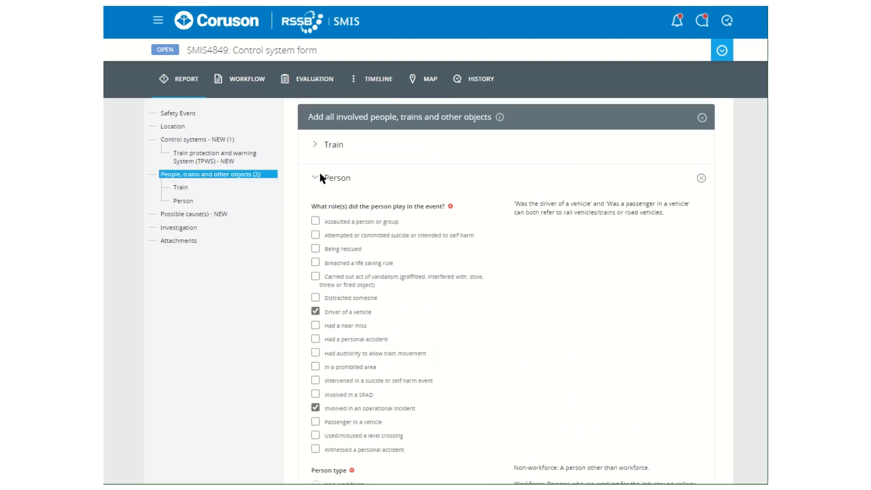
{"action": "left_click", "coordinate": [314, 178]}
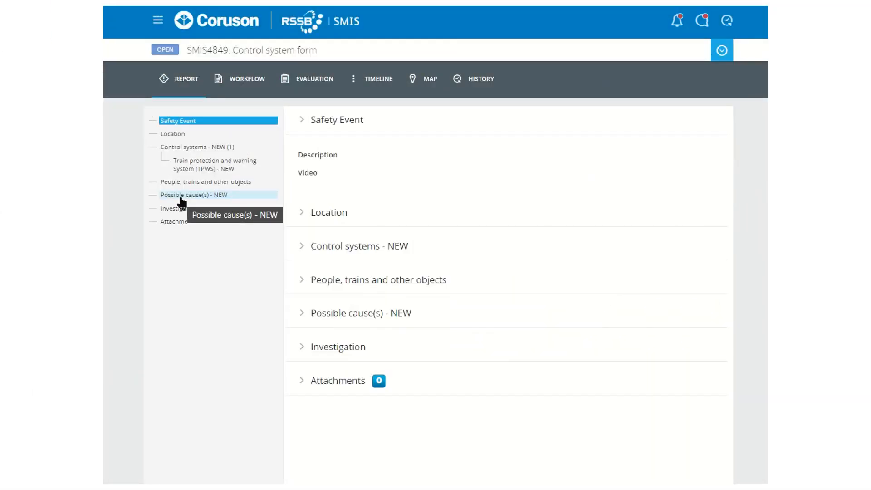
Step: Examine the possible causes for driving trains, within the railway operational activities of Human performance factors
{"action": "left_click", "coordinate": [181, 196]}
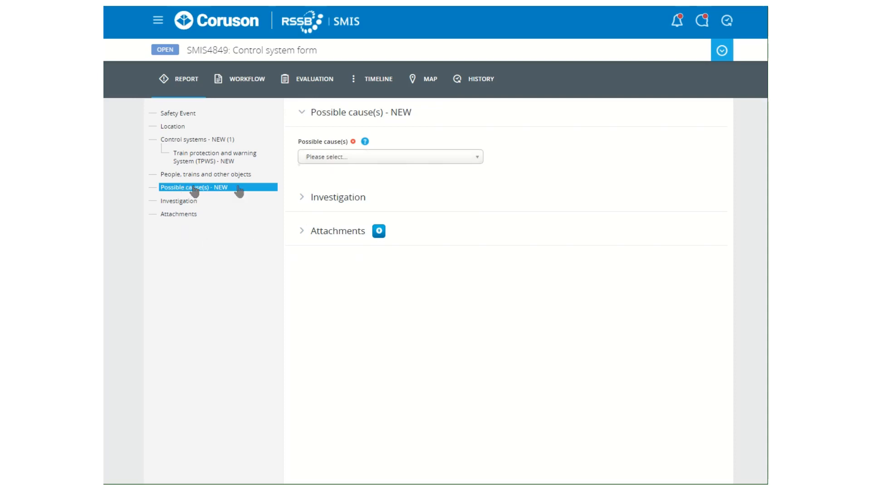
{"action": "left_click", "coordinate": [352, 162]}
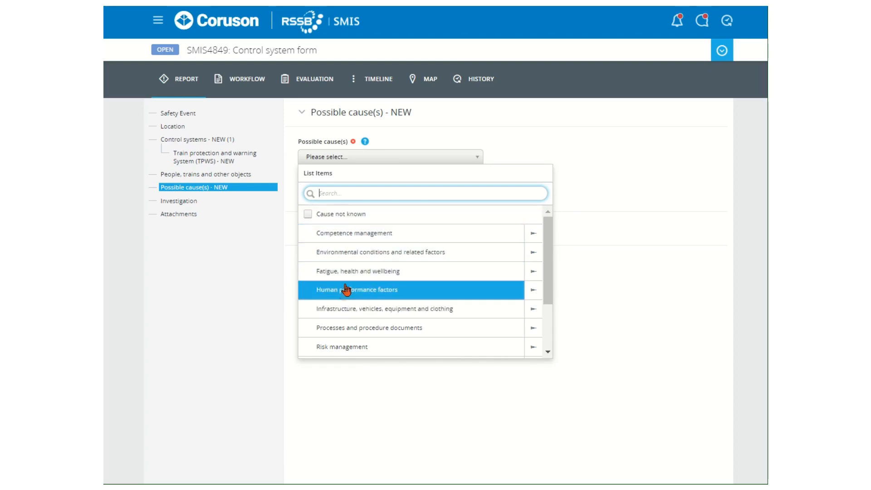
{"action": "left_click", "coordinate": [533, 289]}
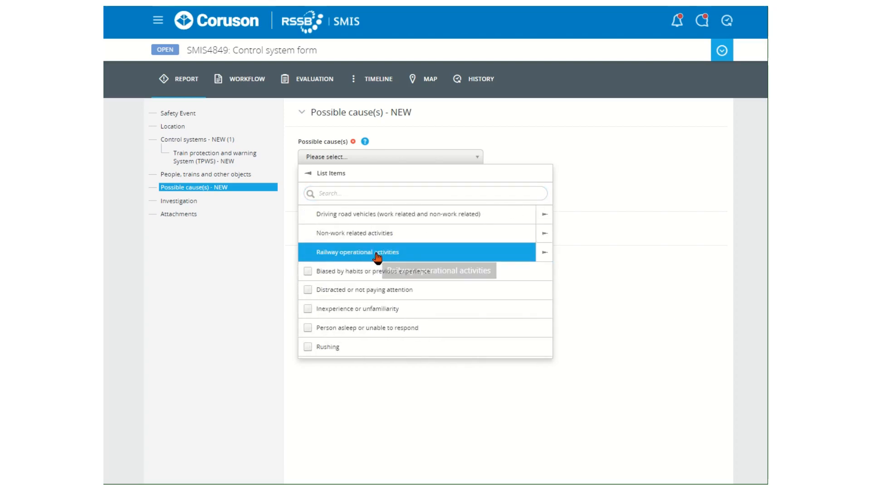
{"action": "left_click", "coordinate": [545, 252]}
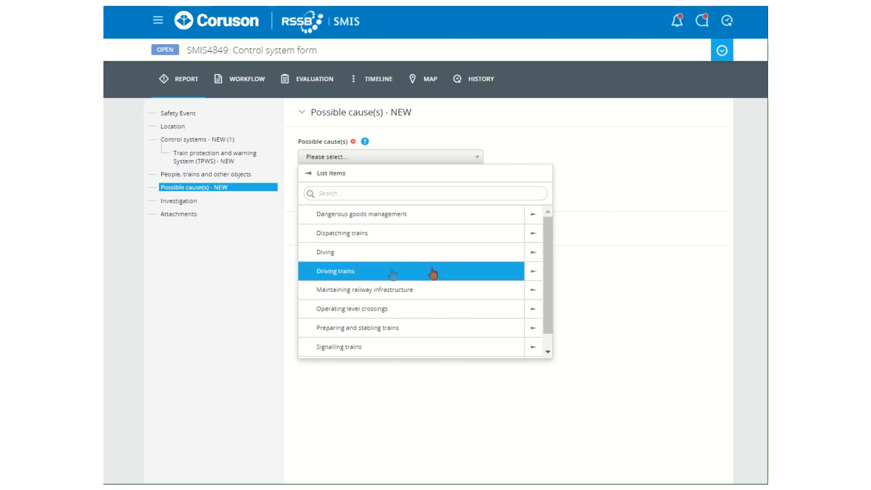
{"action": "left_click", "coordinate": [530, 276]}
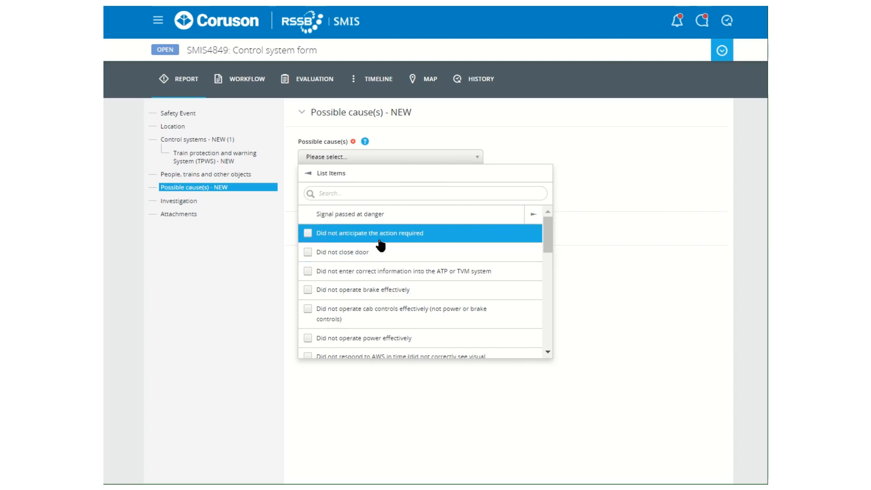
{"action": "scroll", "coordinate": [390, 269], "scroll_direction": "down", "scroll_amount": 1}
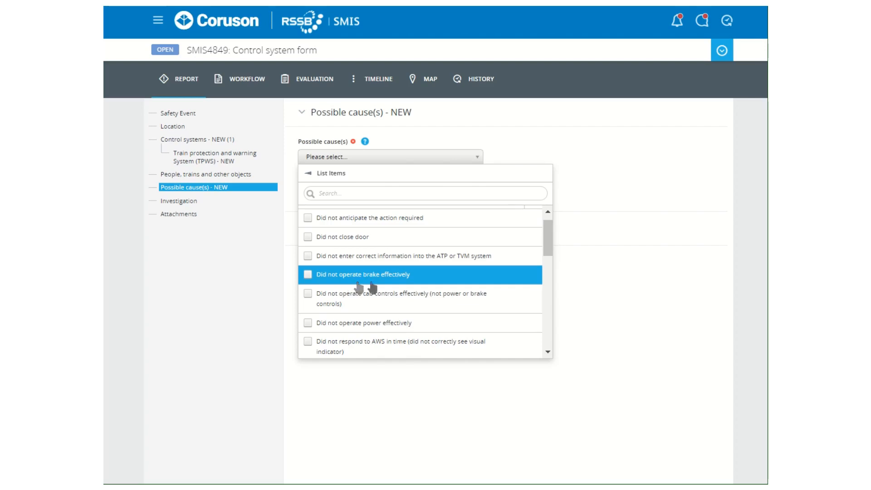
{"action": "scroll", "coordinate": [381, 284], "scroll_direction": "down", "scroll_amount": 1}
{"action": "scroll", "coordinate": [387, 283], "scroll_direction": "down", "scroll_amount": 3}
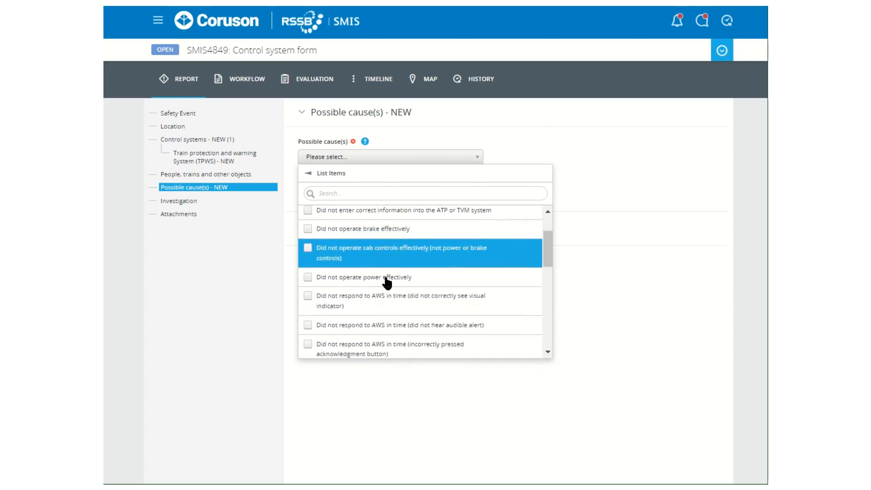
{"action": "scroll", "coordinate": [390, 282], "scroll_direction": "up", "scroll_amount": 2}
{"action": "scroll", "coordinate": [388, 283], "scroll_direction": "up", "scroll_amount": 3}
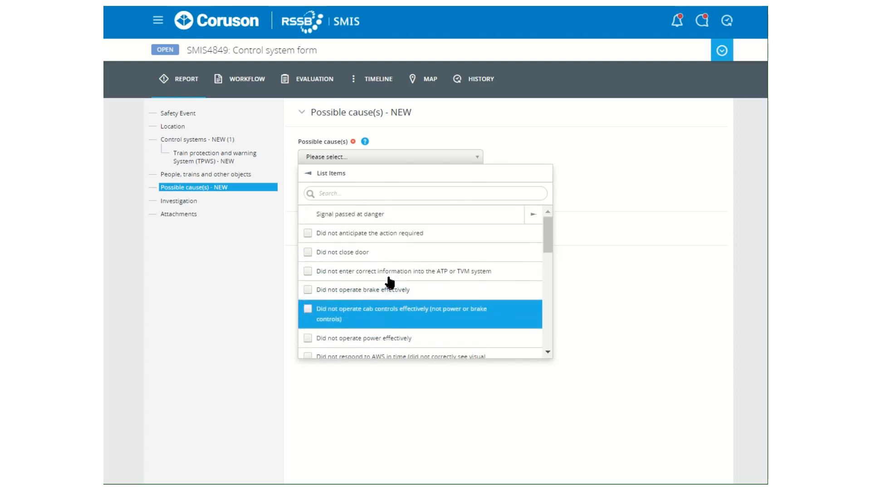
Step: Go back to review the general Human performance factors causes, and return to the top-level cause categories
{"action": "left_click", "coordinate": [308, 175]}
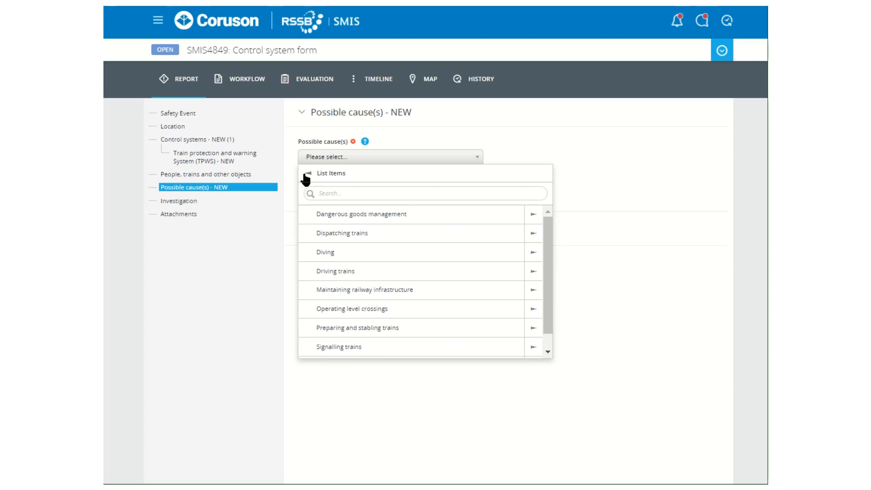
{"action": "left_click", "coordinate": [307, 175]}
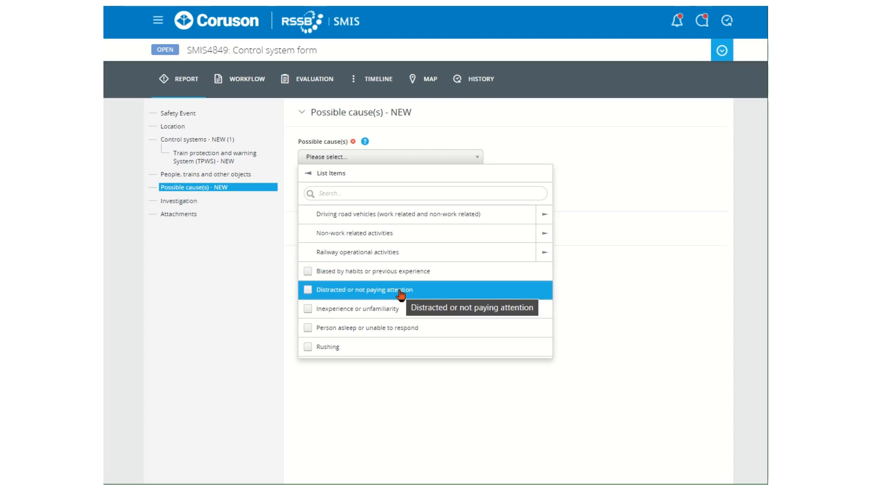
{"action": "left_click", "coordinate": [305, 175]}
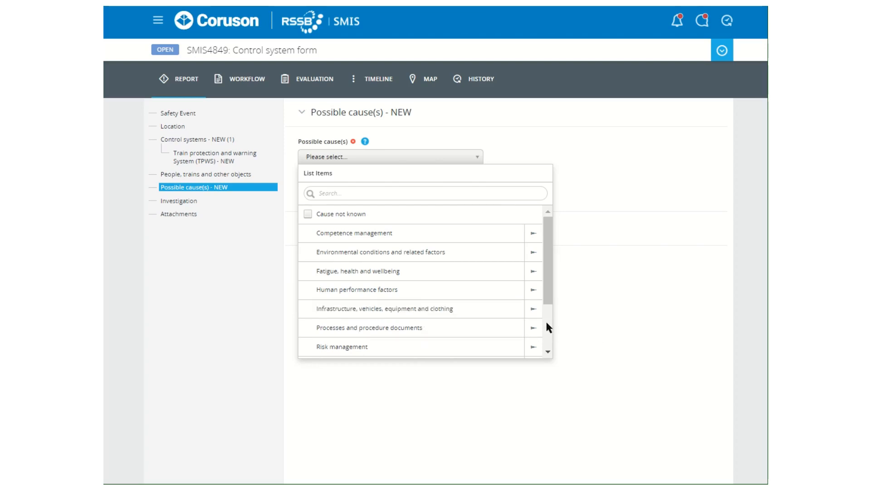
Step: Examine the rail vehicle fault causes under unreliable, faulty or not working vehicles, and return to the top-level cause categories
{"action": "left_click", "coordinate": [533, 309]}
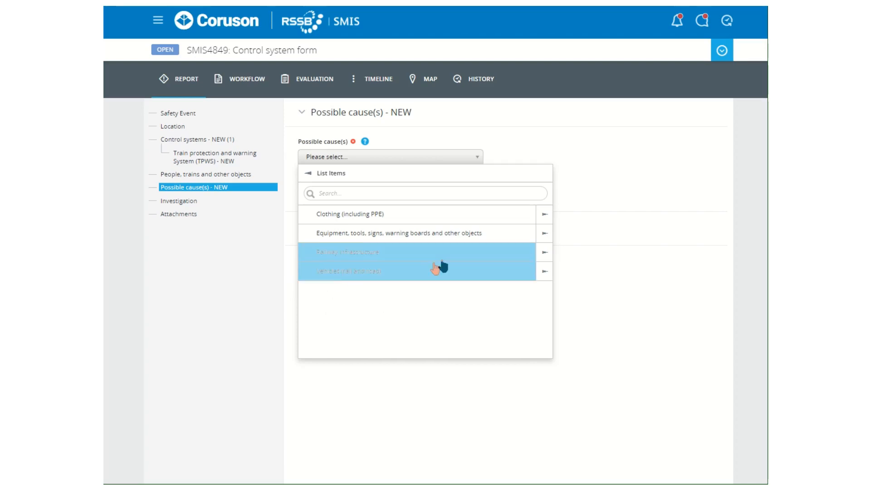
{"action": "left_click", "coordinate": [544, 275]}
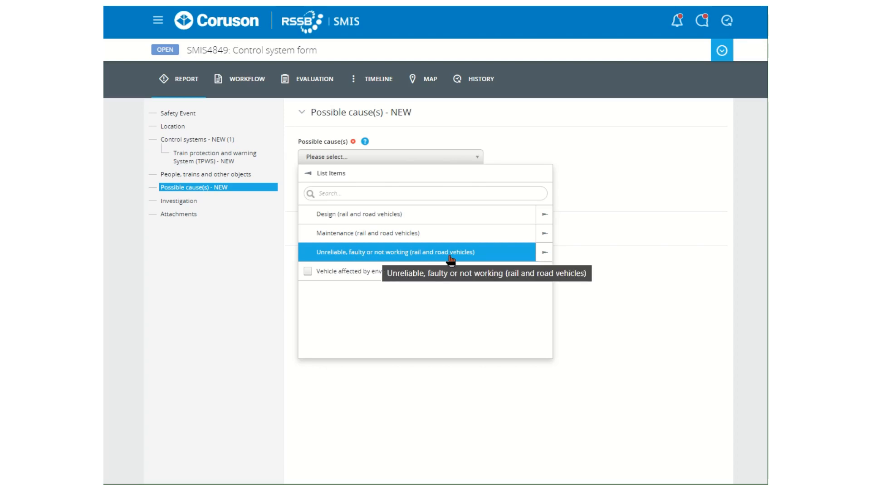
{"action": "left_click", "coordinate": [544, 253]}
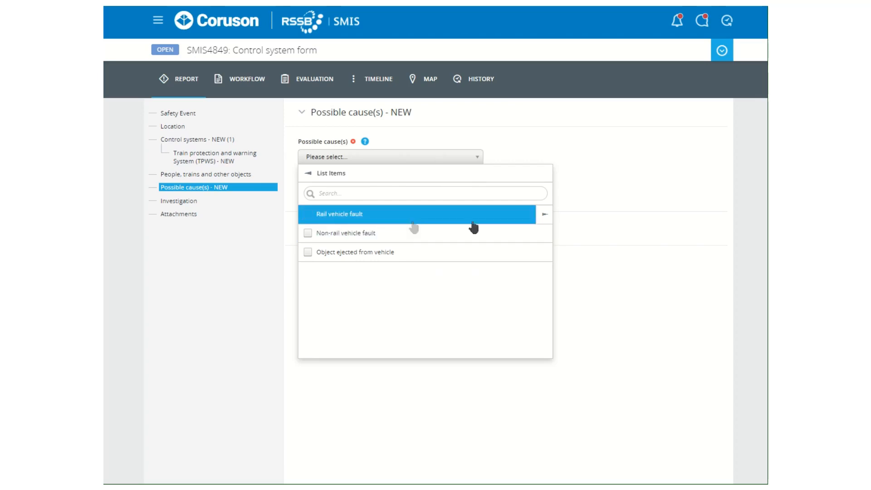
{"action": "left_click", "coordinate": [545, 218]}
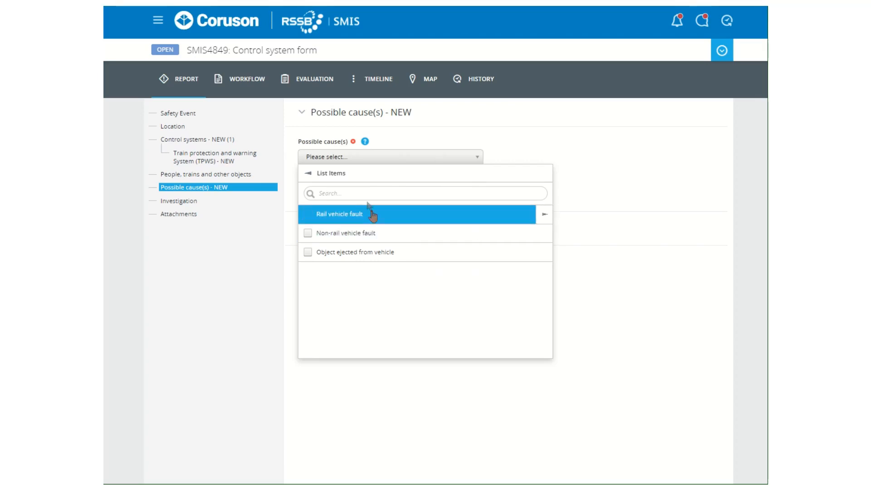
{"action": "left_click", "coordinate": [309, 175]}
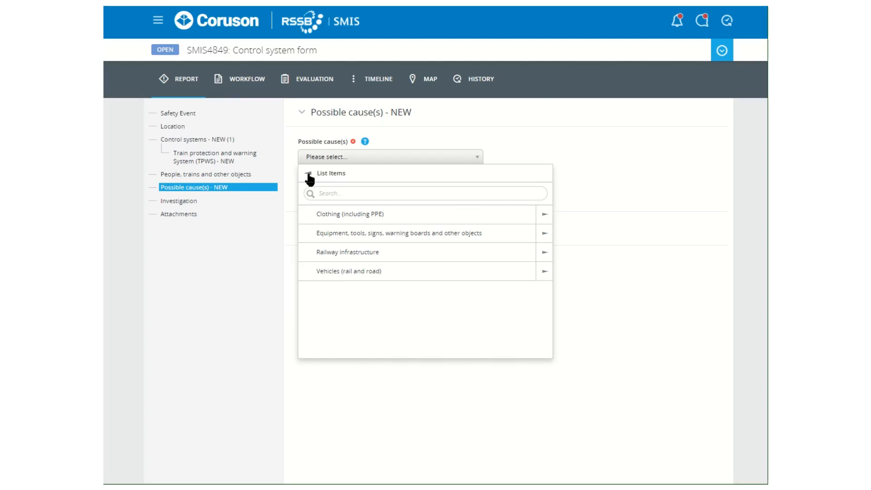
{"action": "left_click", "coordinate": [309, 175]}
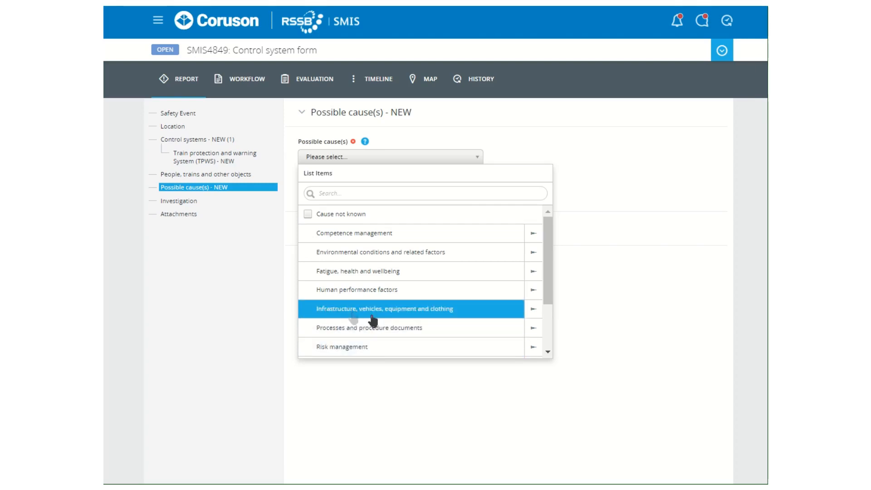
Step: Examine the causes for unreliable, faulty or not working railway infrastructure, and return to the top-level cause categories
{"action": "left_click", "coordinate": [533, 309]}
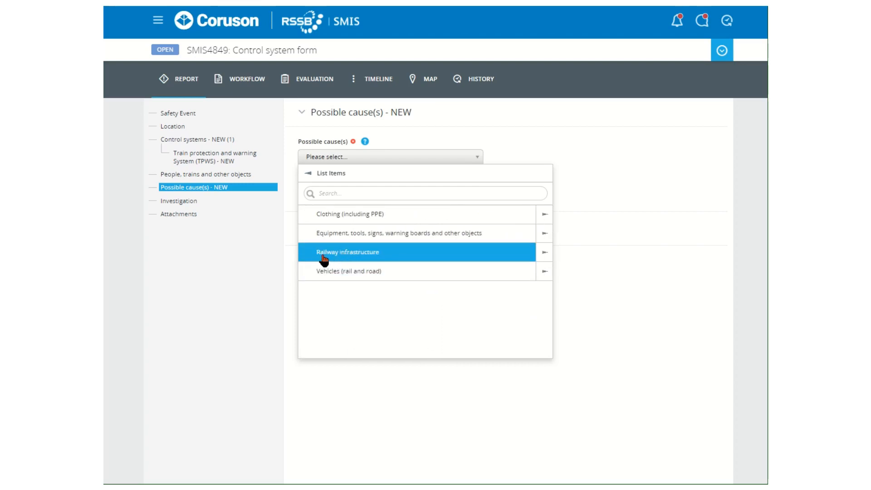
{"action": "left_click", "coordinate": [544, 253]}
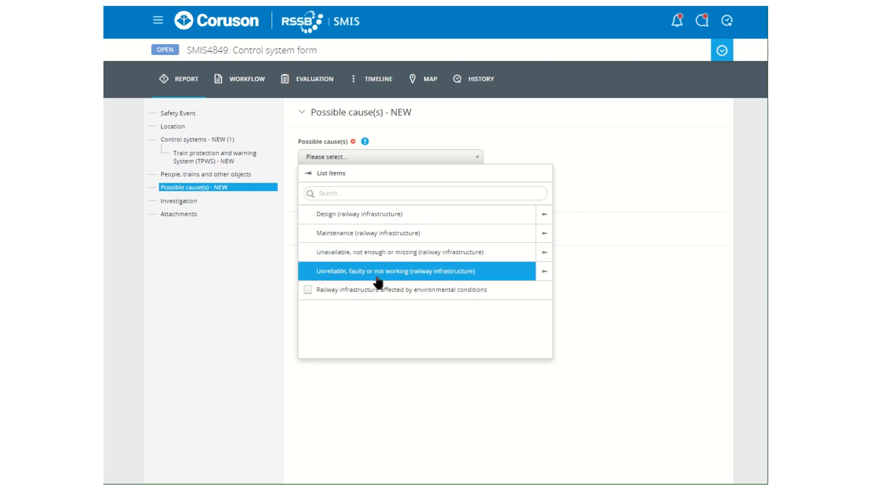
{"action": "left_click", "coordinate": [544, 271]}
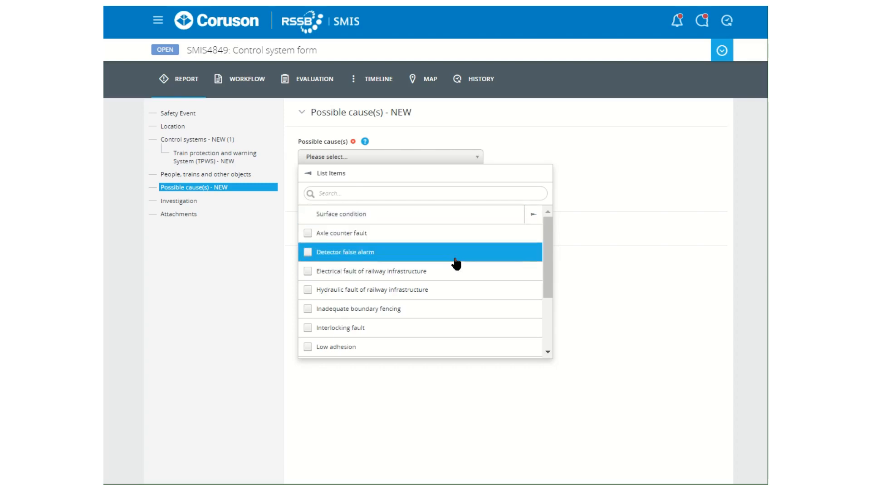
{"action": "scroll", "coordinate": [456, 271], "scroll_direction": "down", "scroll_amount": 1}
{"action": "scroll", "coordinate": [456, 271], "scroll_direction": "down", "scroll_amount": 3}
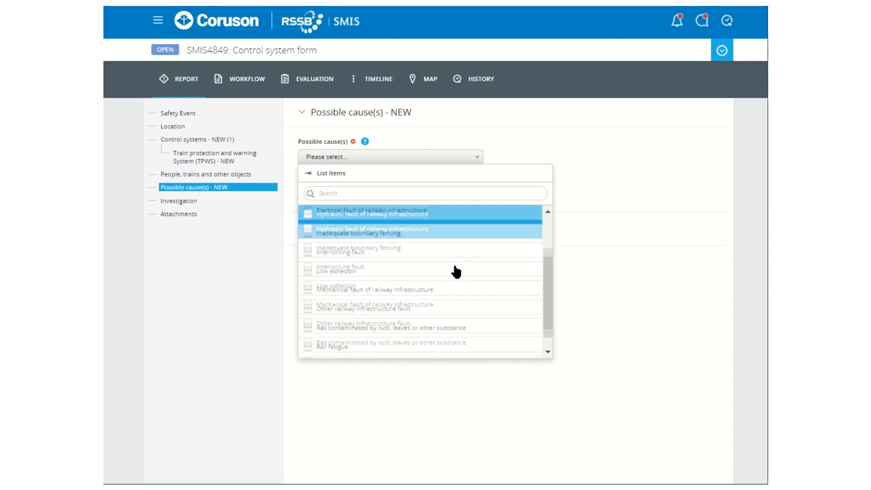
{"action": "scroll", "coordinate": [409, 326], "scroll_direction": "up", "scroll_amount": 3}
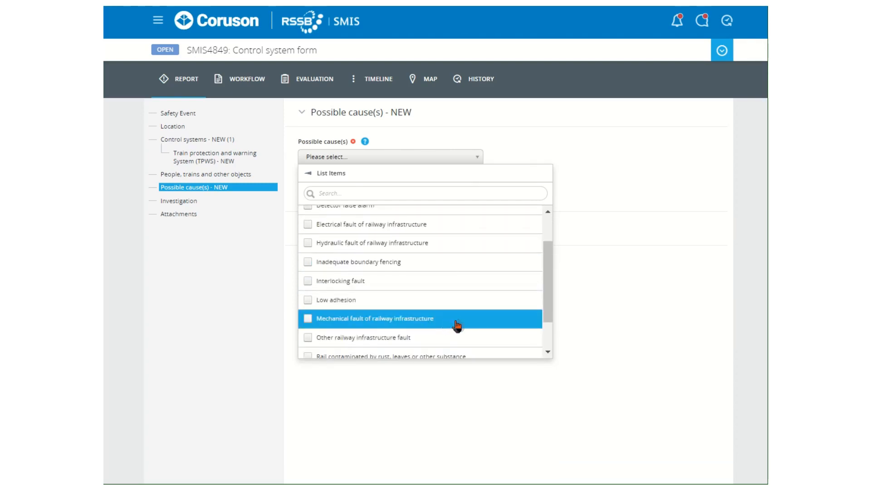
{"action": "left_click", "coordinate": [308, 173]}
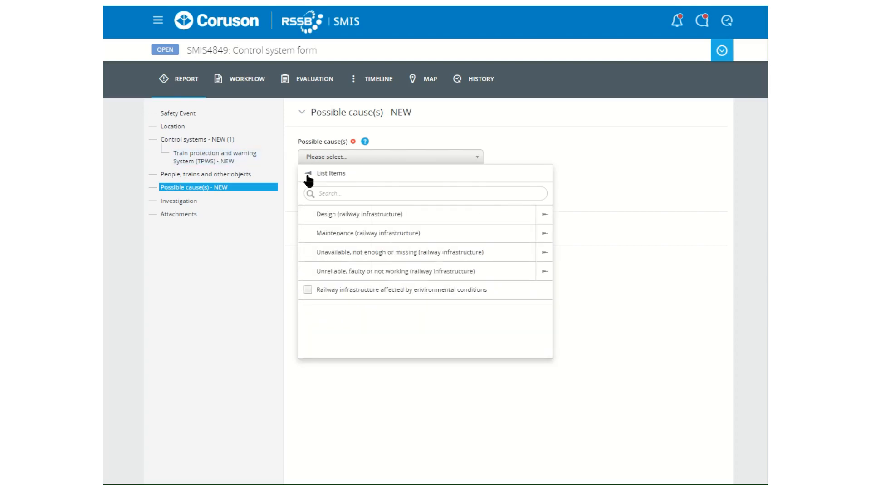
{"action": "left_click", "coordinate": [308, 175]}
{"action": "left_click", "coordinate": [308, 174]}
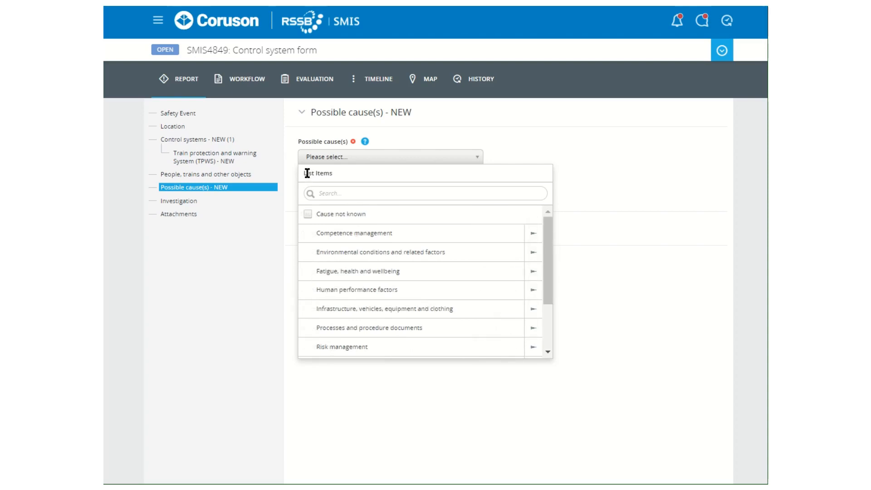